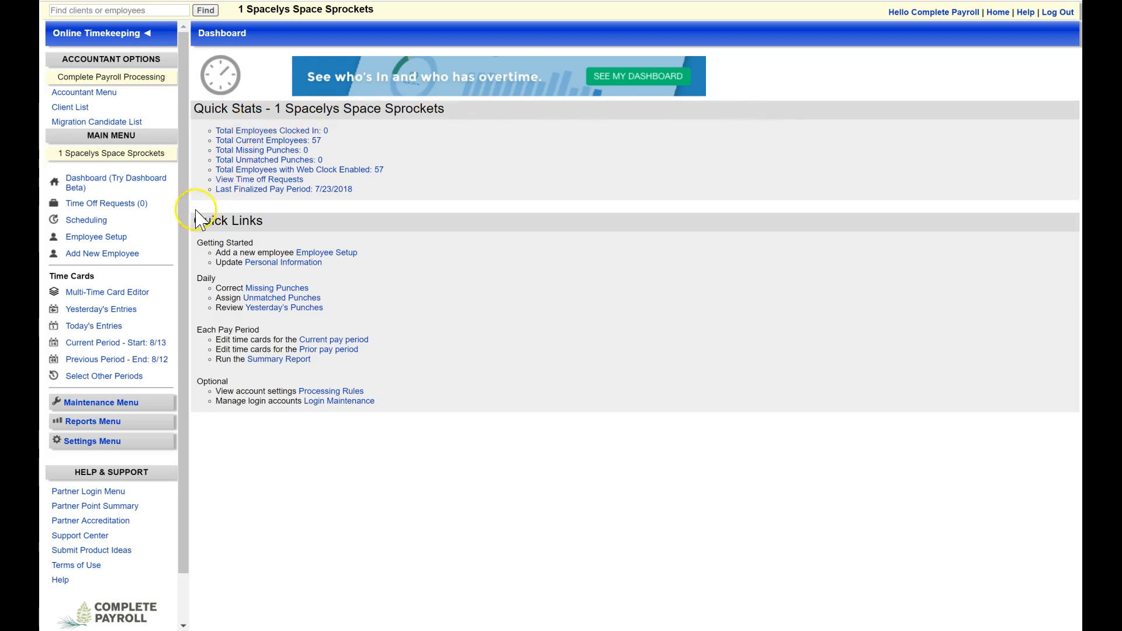
Step: Open the workweek employee schedules and start setting a schedule for the seventh employee in the list
click(85, 222)
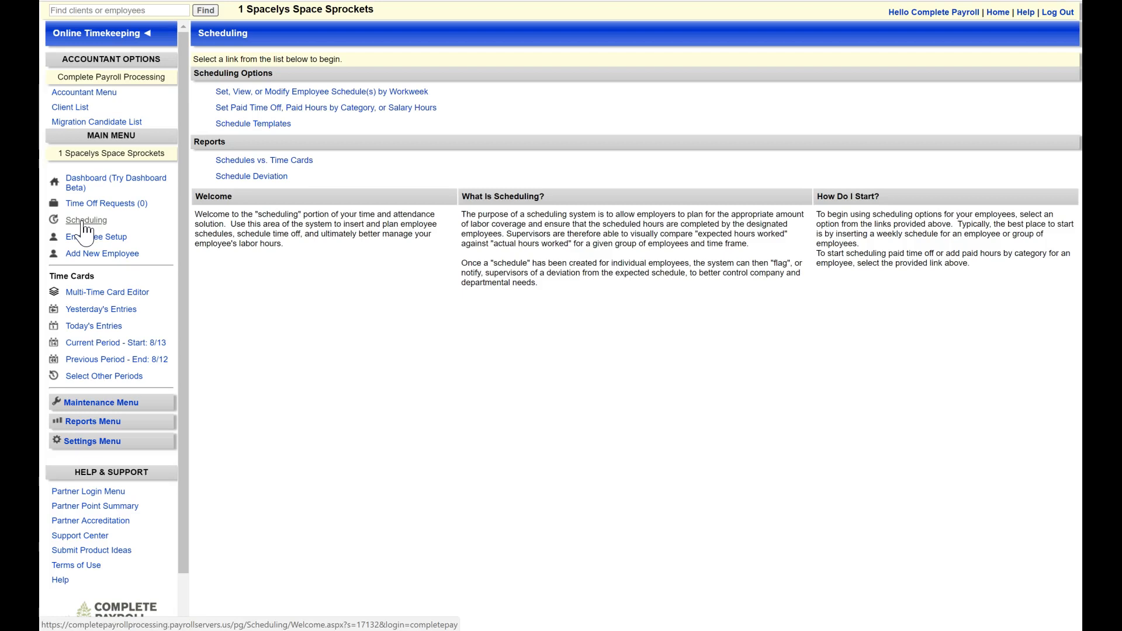
click(267, 93)
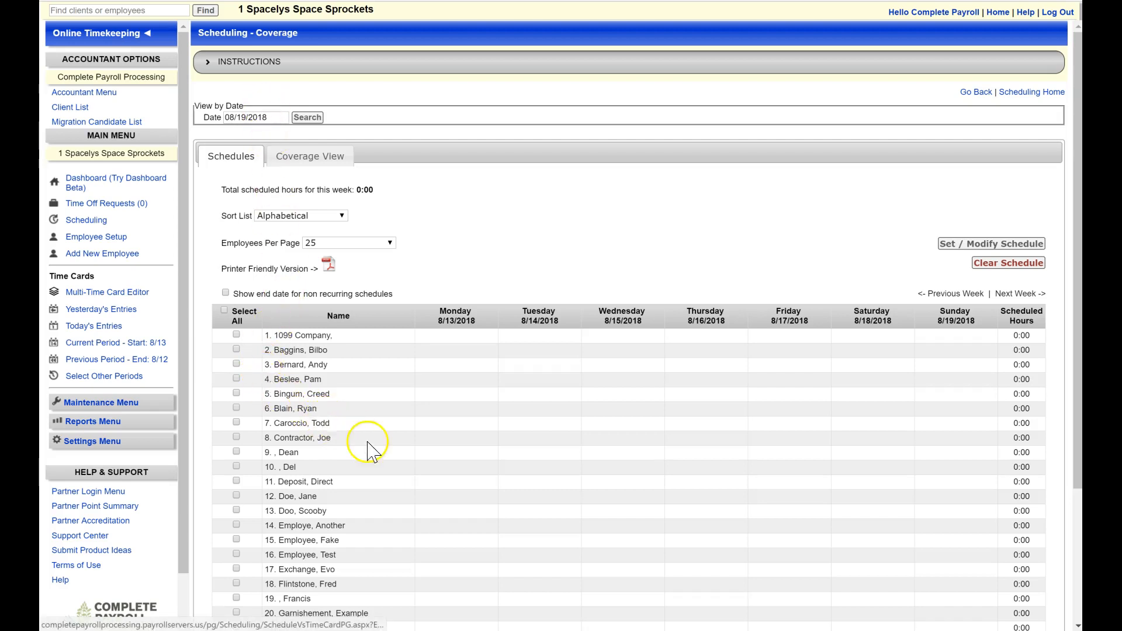
click(237, 423)
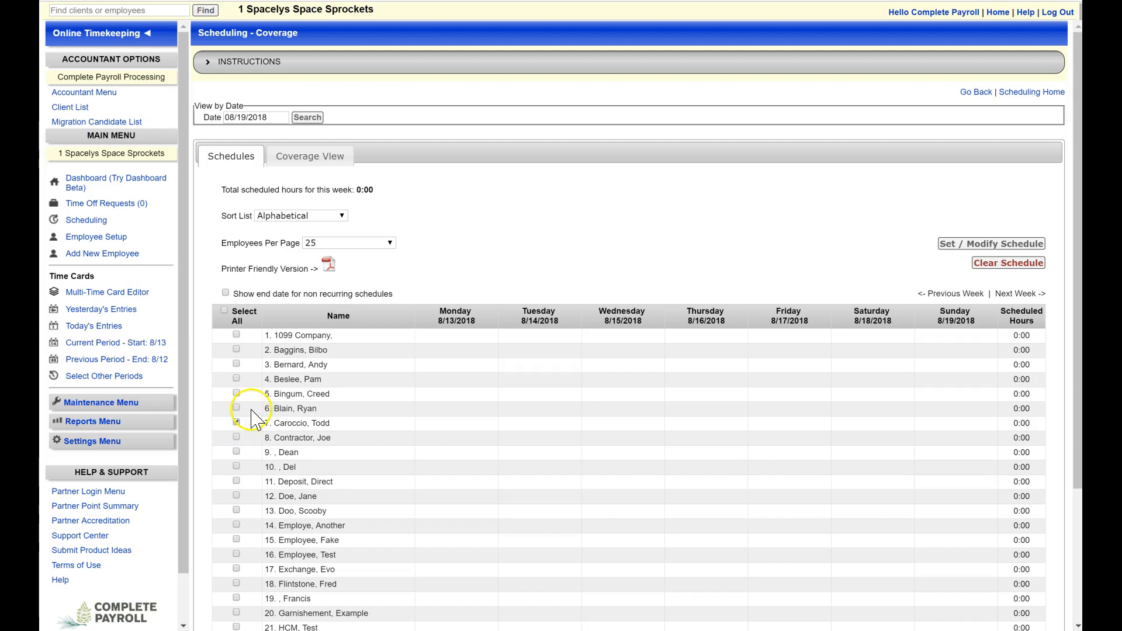
click(961, 248)
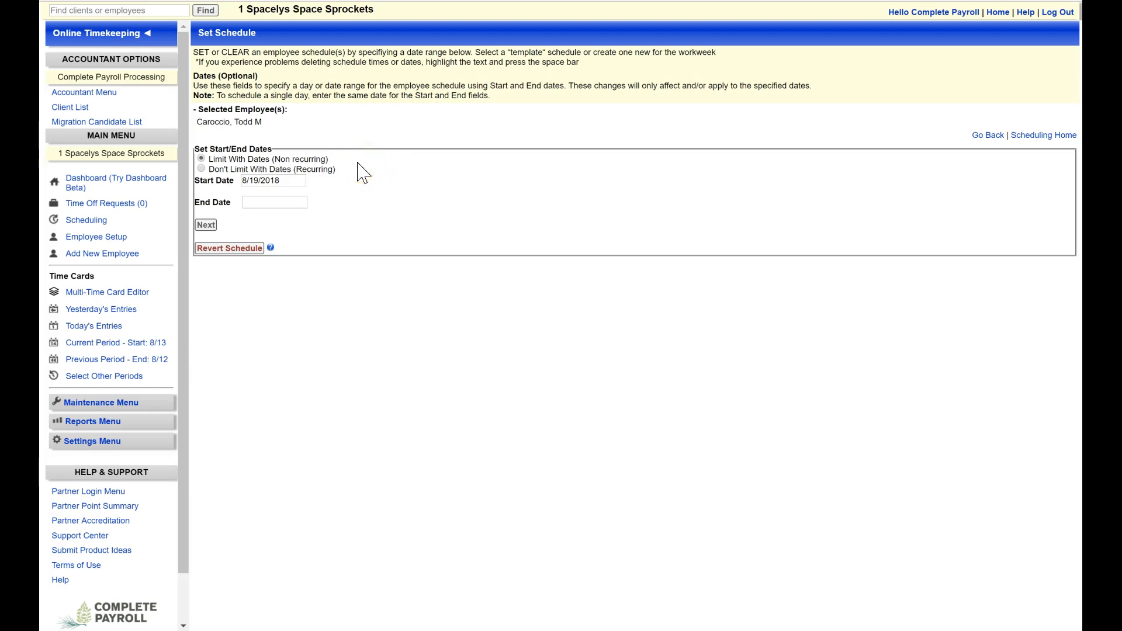
Step: Limit the non-recurring schedule to start on 8/20/2018 and end on 8/31/2018
click(289, 180)
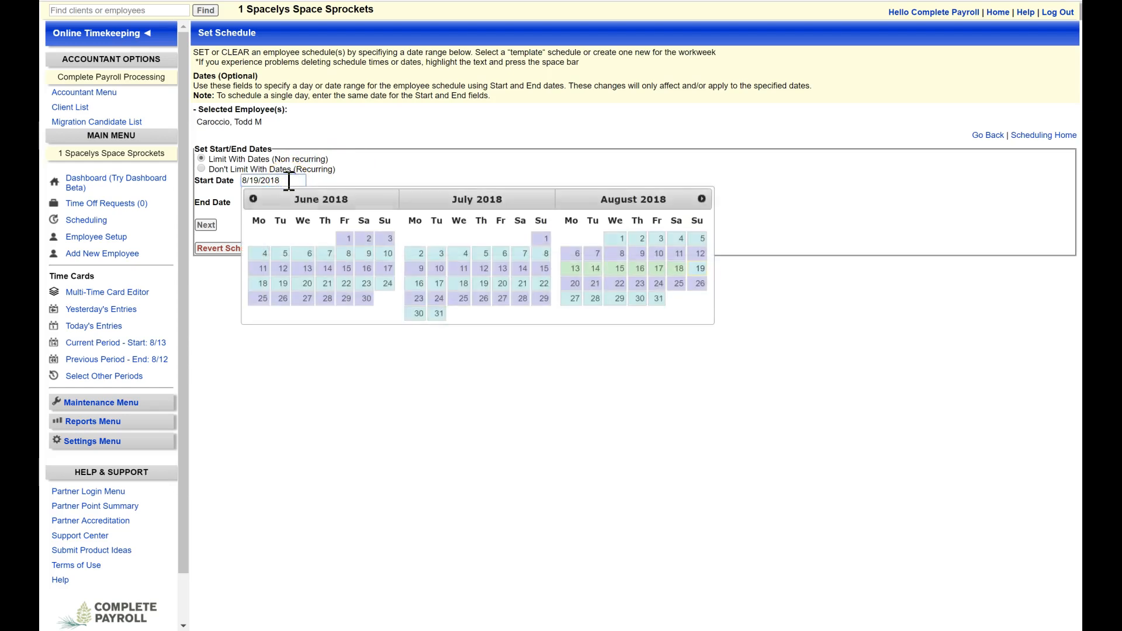
click(573, 285)
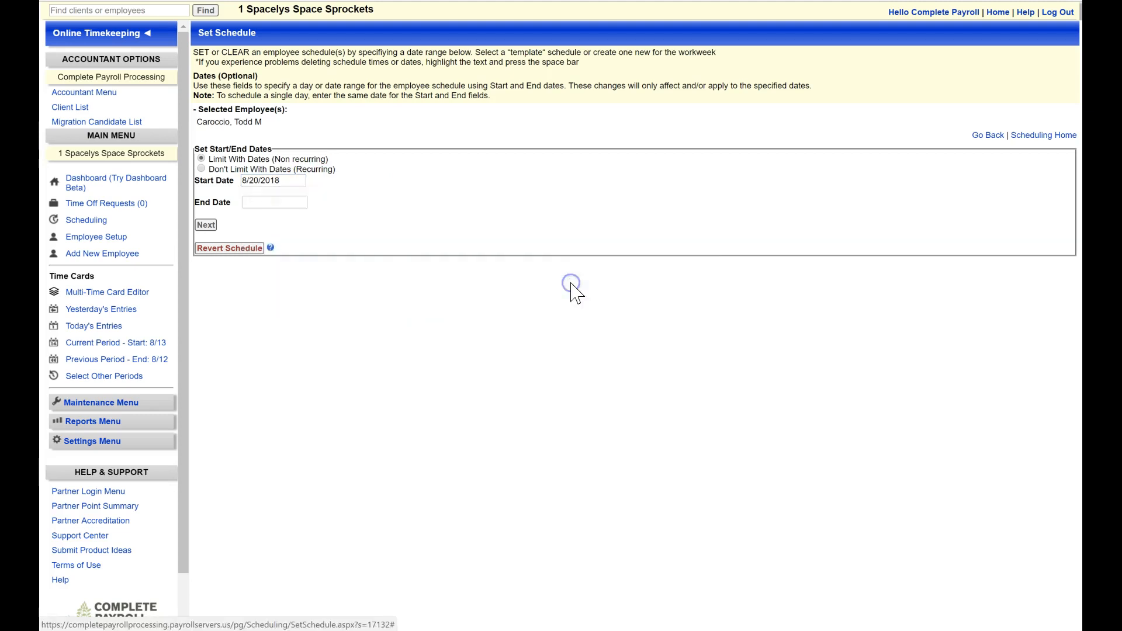
click(261, 205)
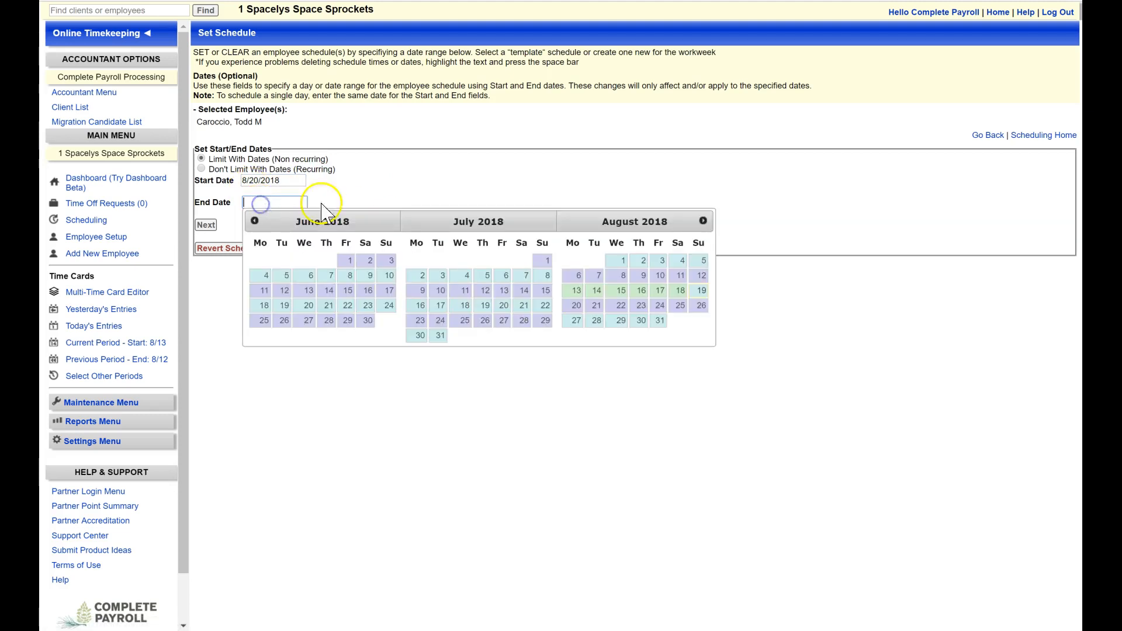
click(660, 321)
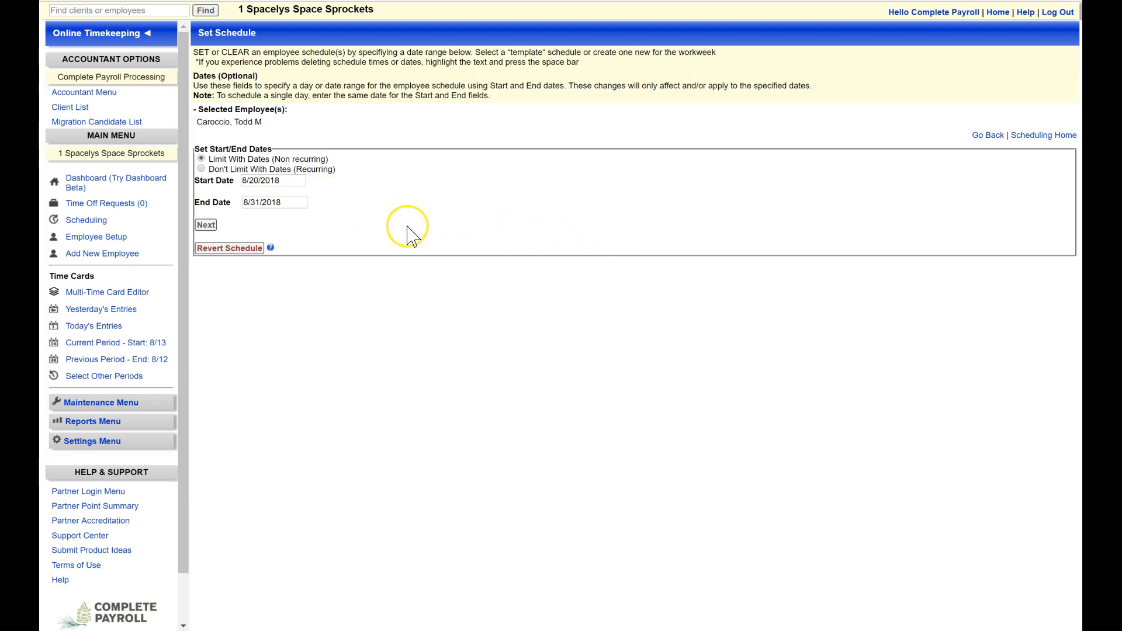
click(206, 226)
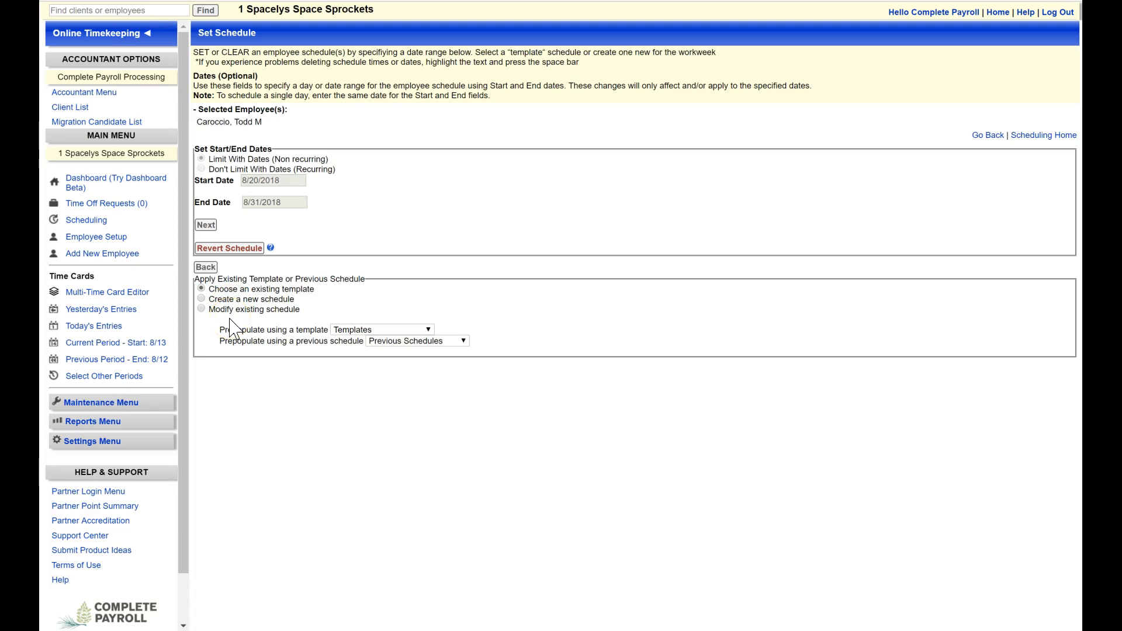
Step: Create a new schedule that repeats every 7 days with 2 blocks of time per day
click(198, 298)
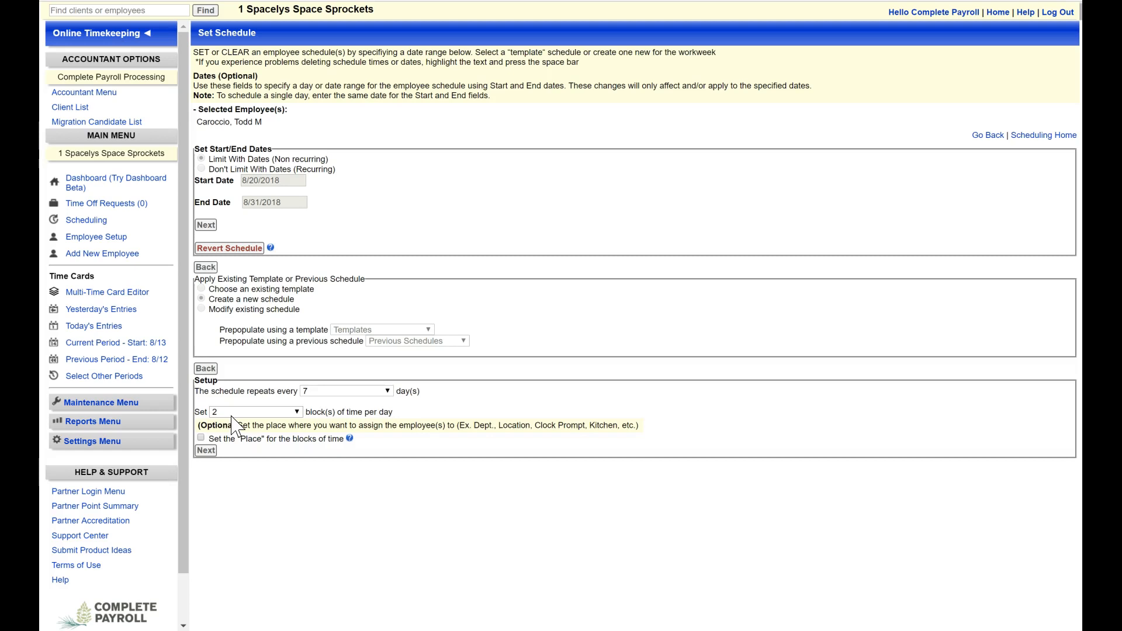
click(203, 452)
Step: Fill in Days 1 to 5 with time blocks of 12:00pm to 4:00pm and 5:00pm to 9:00pm
scroll(415, 426, down, 2)
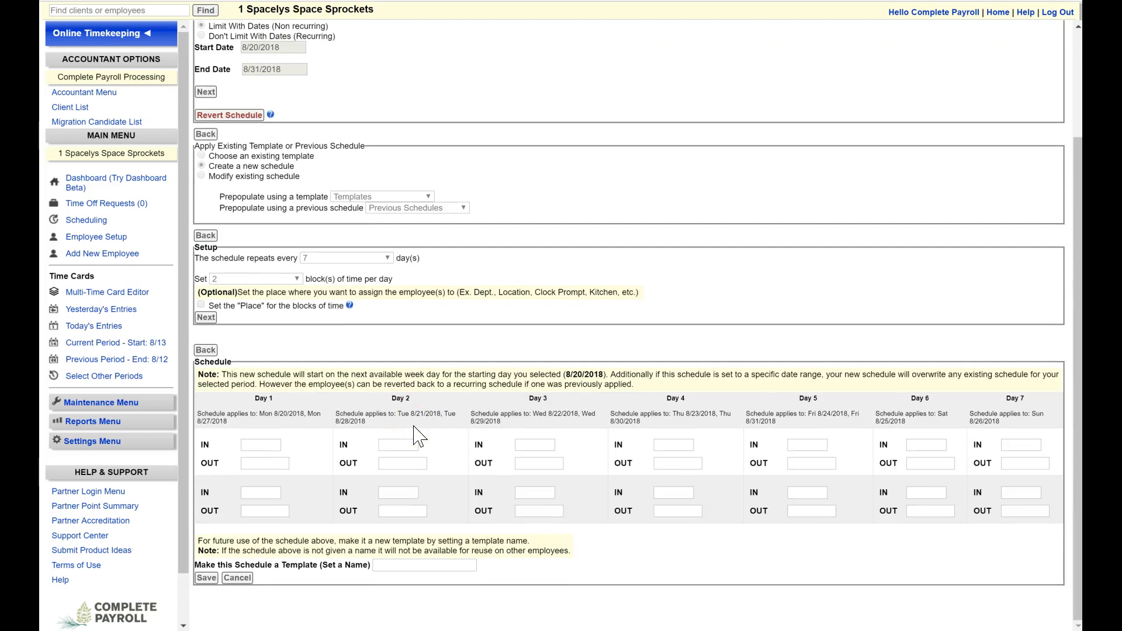
click(244, 418)
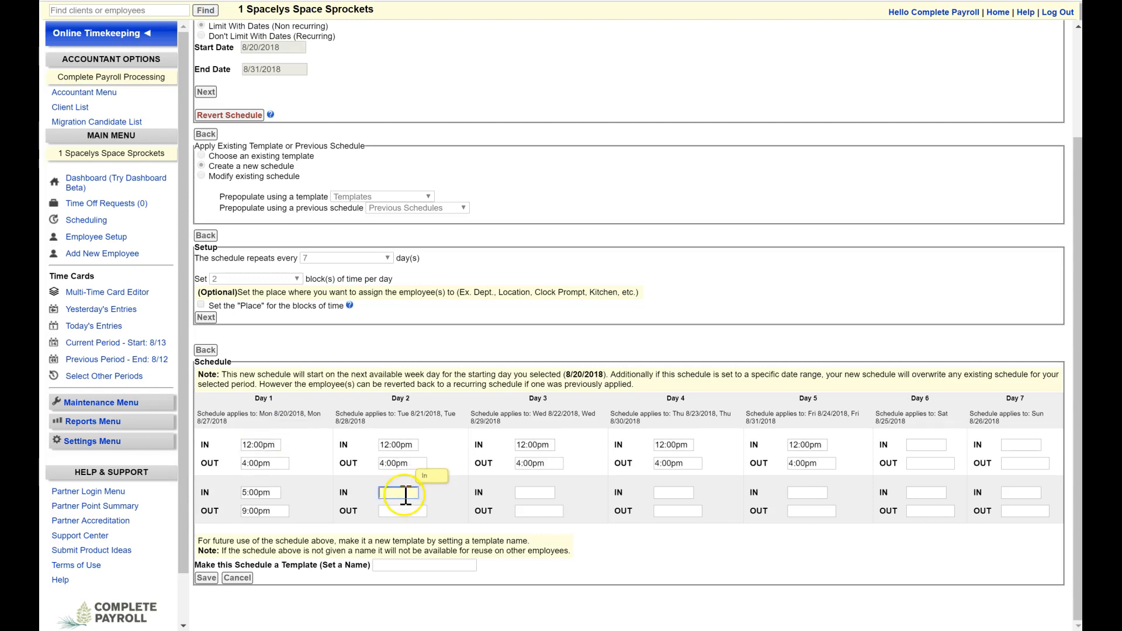
click(686, 514)
key(ctrl+v)
click(793, 512)
key(ctrl+v)
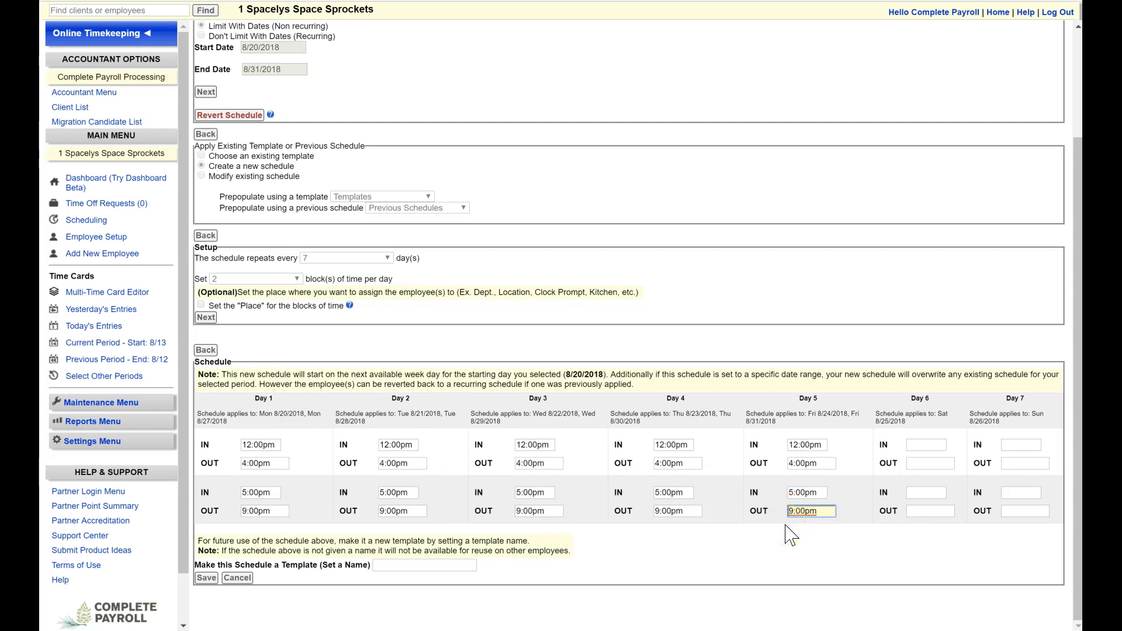
Step: Name the schedule template "Mid Shift End August" and save the schedule
click(402, 566)
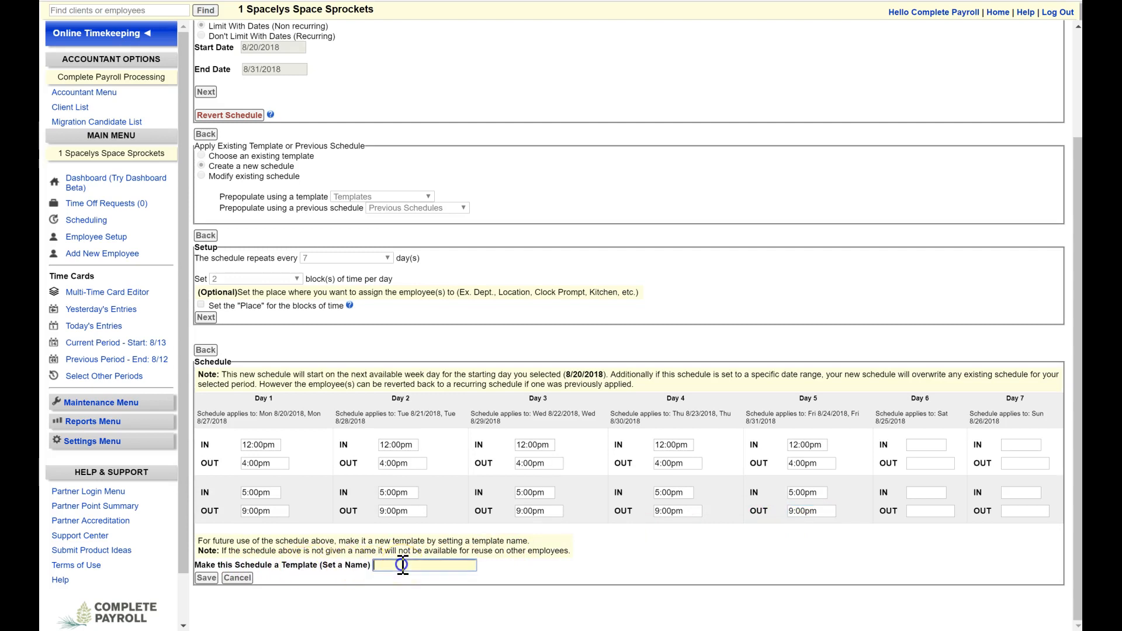
text(Mid Shift End August)
click(207, 579)
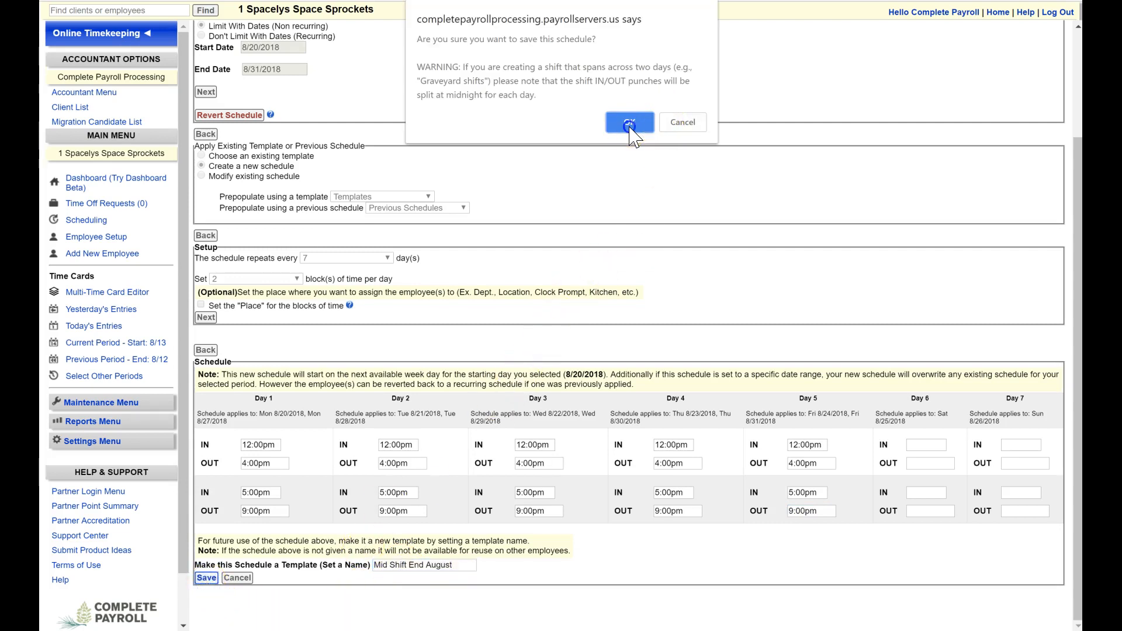
click(632, 119)
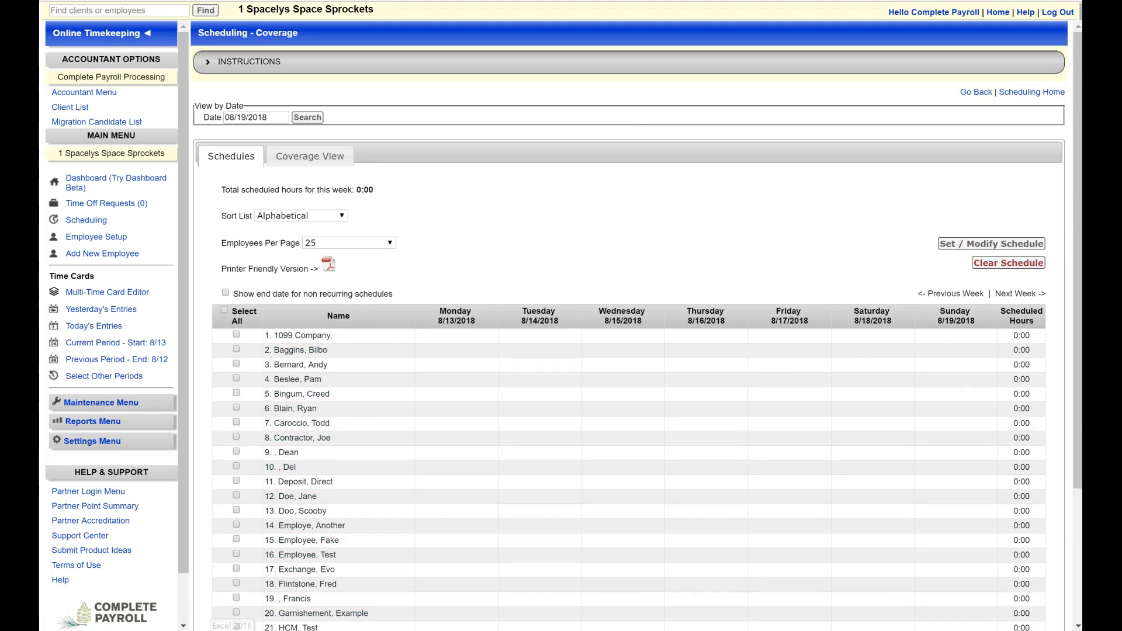
Step: Start a recurring schedule without date limits for the sixth employee in the list
click(236, 407)
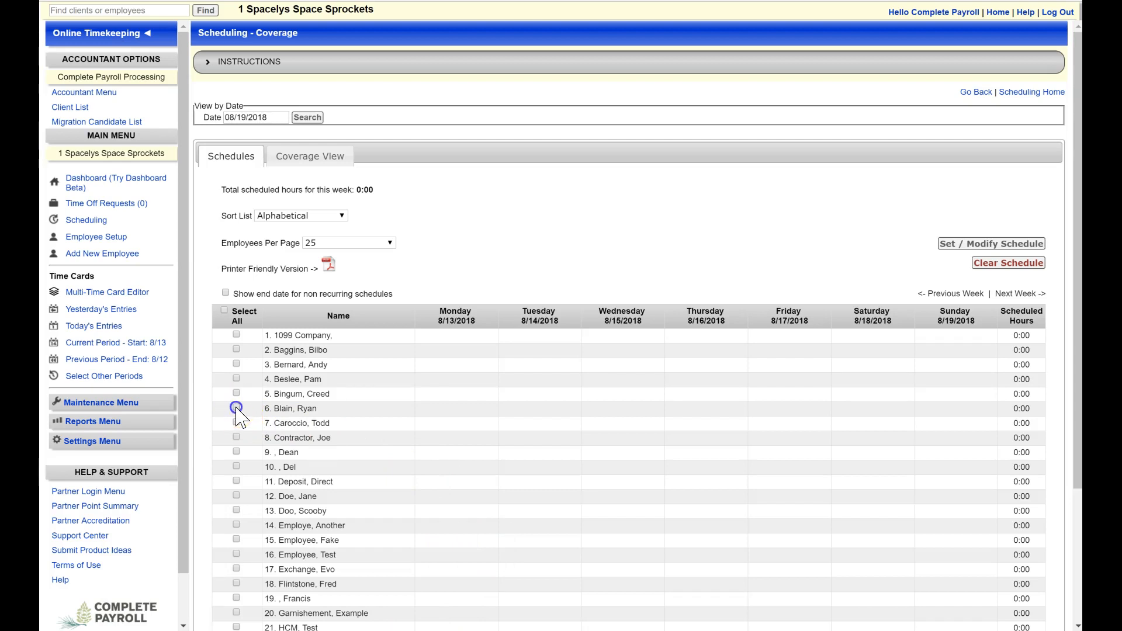
click(967, 247)
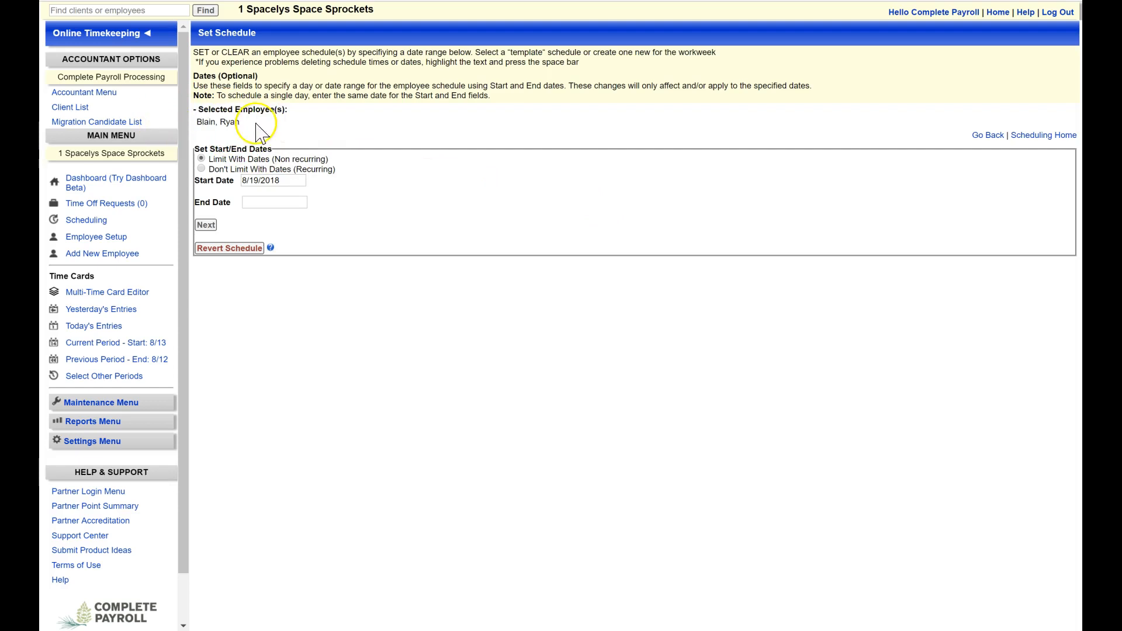
click(201, 170)
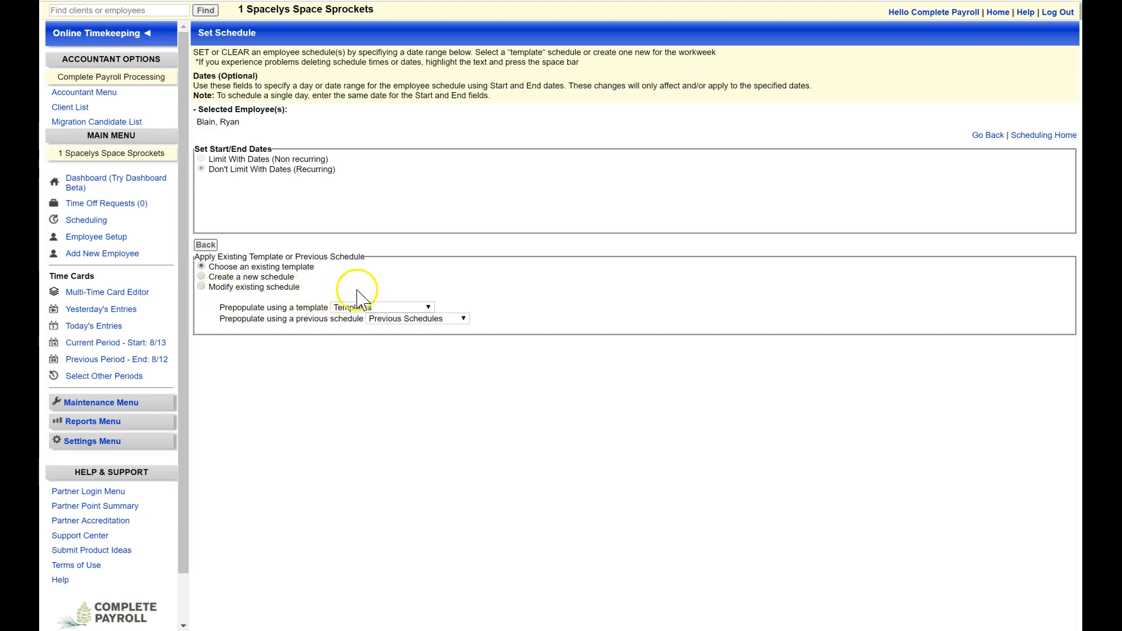
Step: Prepopulate the recurring schedule with the "M-F Open Shift 5 hours" template and save it
click(422, 308)
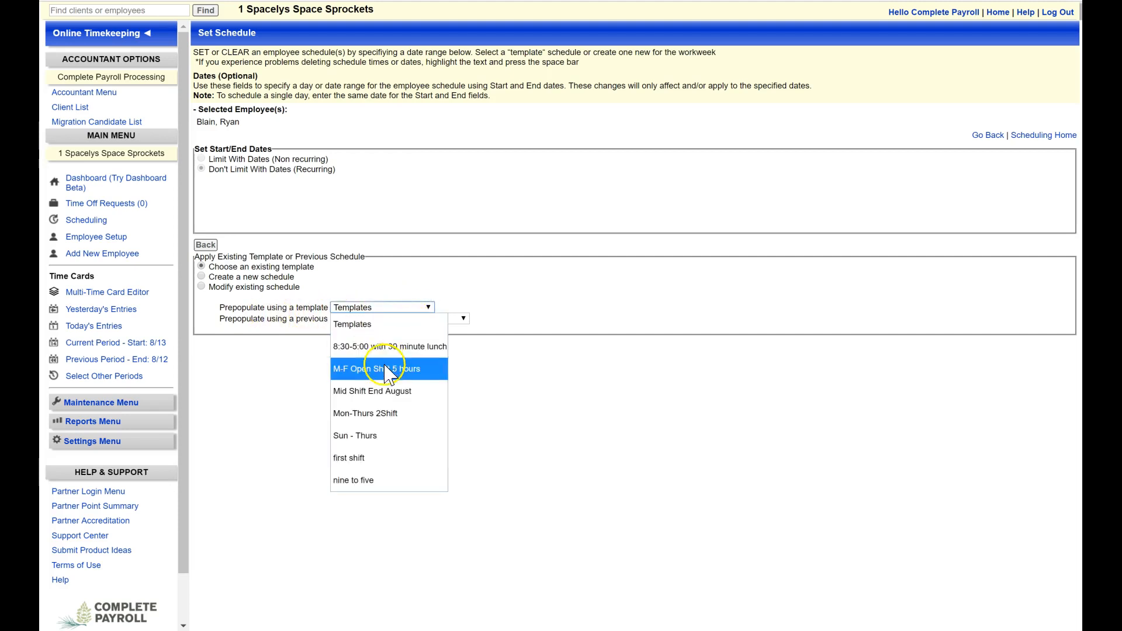
click(379, 376)
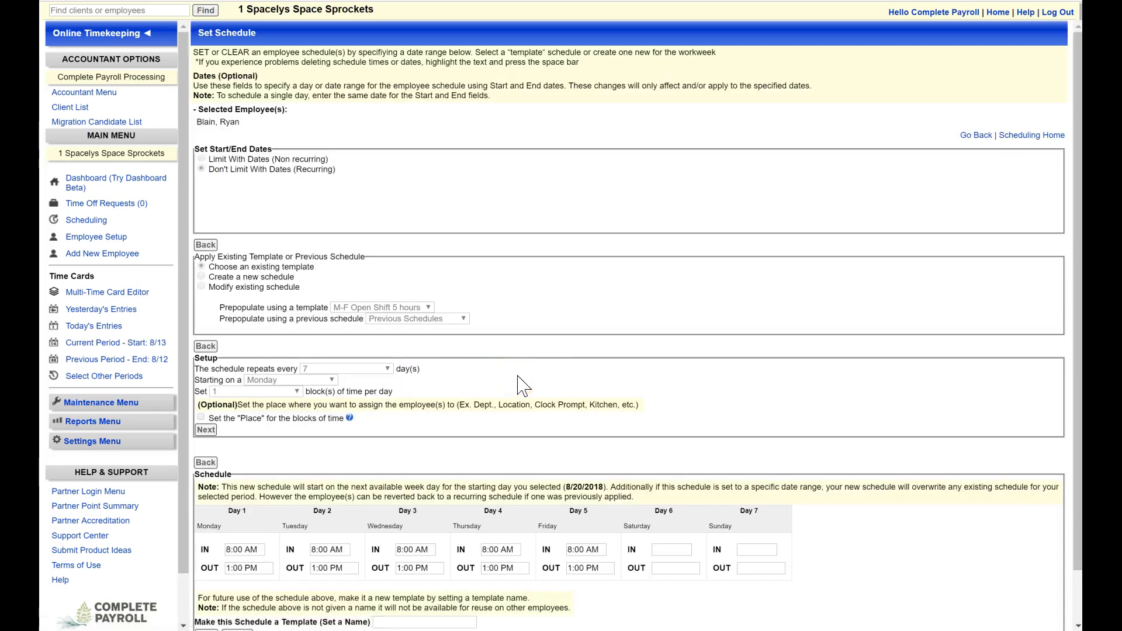
scroll(522, 386, down, 1)
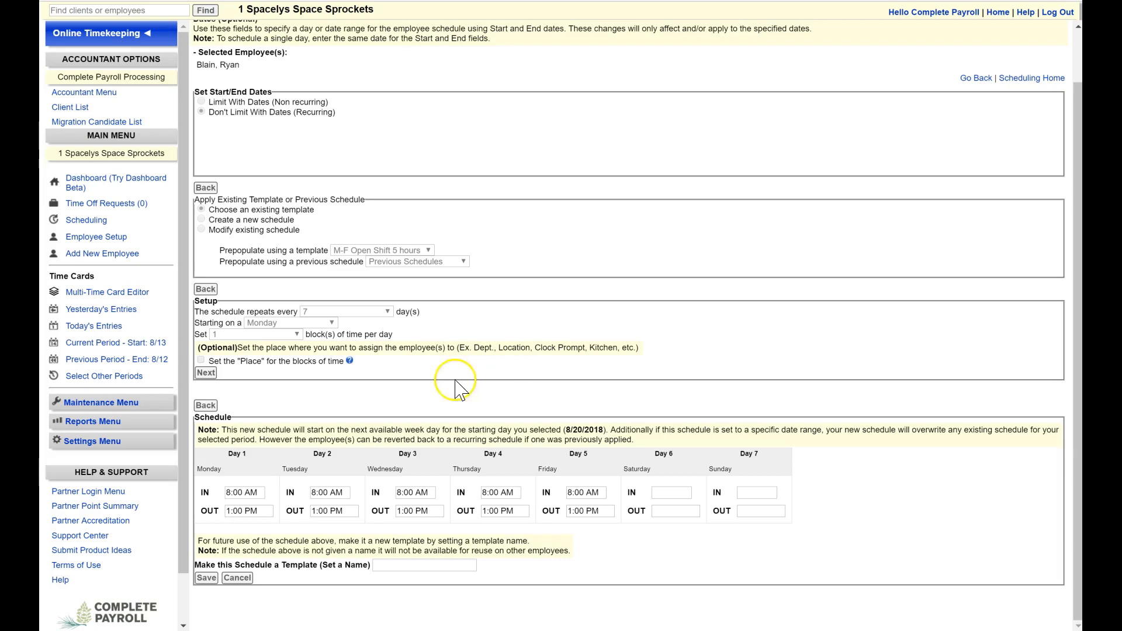
click(207, 578)
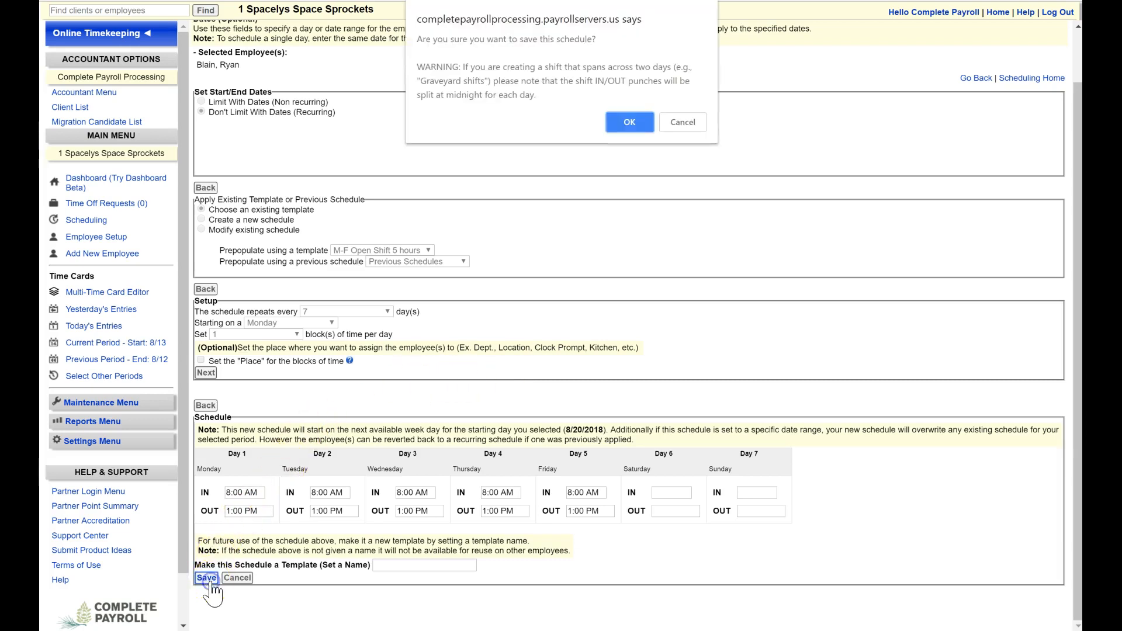
click(612, 124)
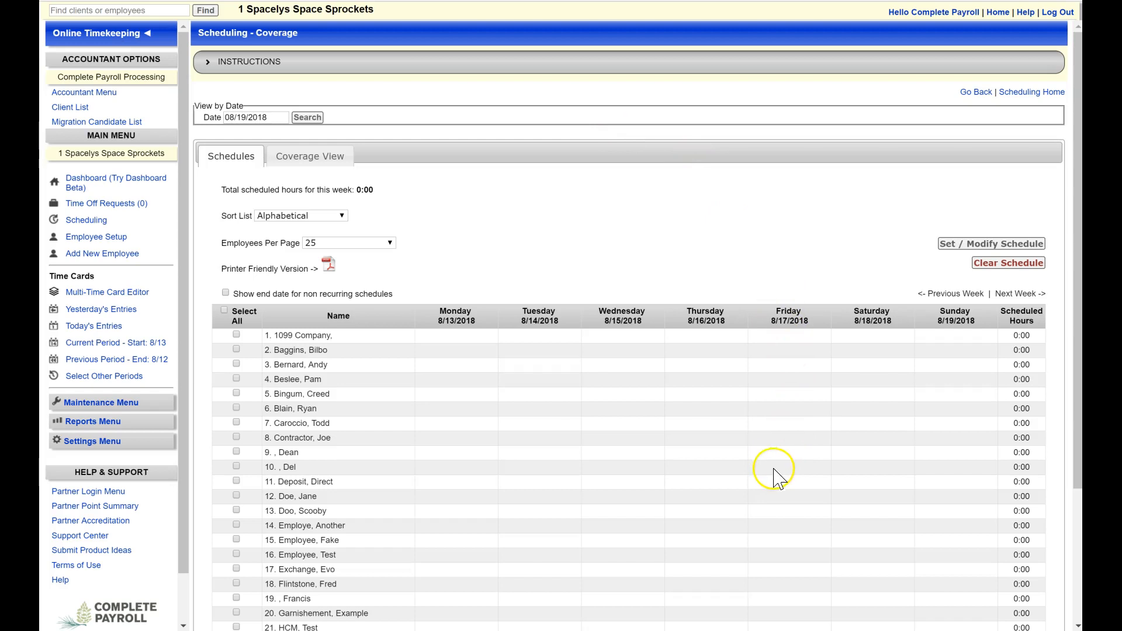
Step: Review the sixth employee's time card versus schedule for the next pay period, including the schedule and graphical comparison sections
click(298, 408)
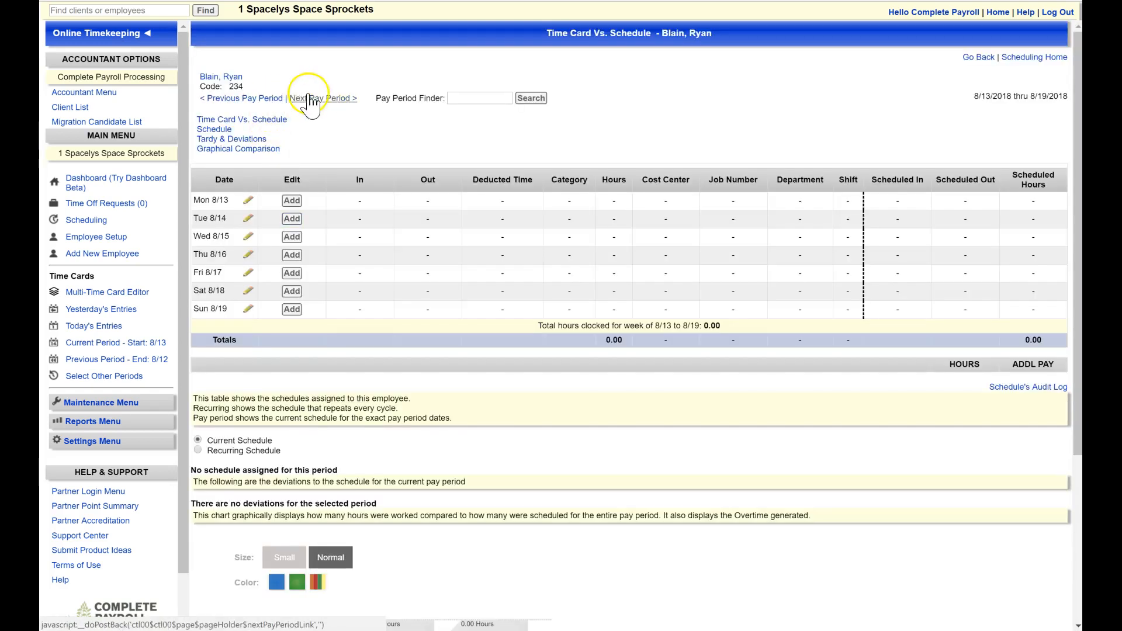
click(311, 98)
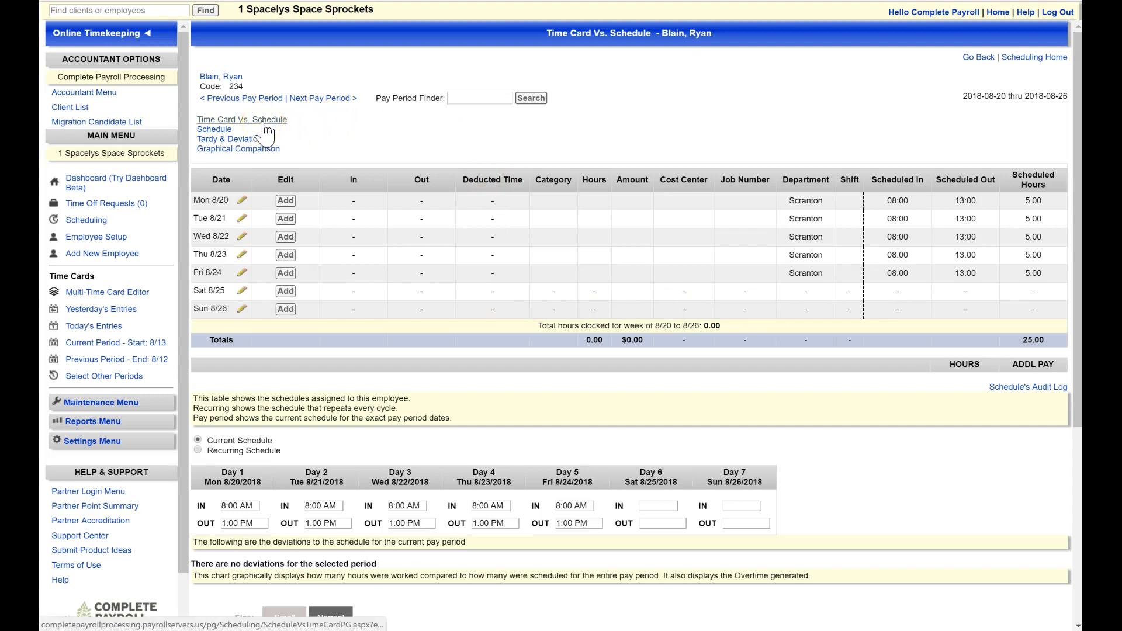
click(209, 131)
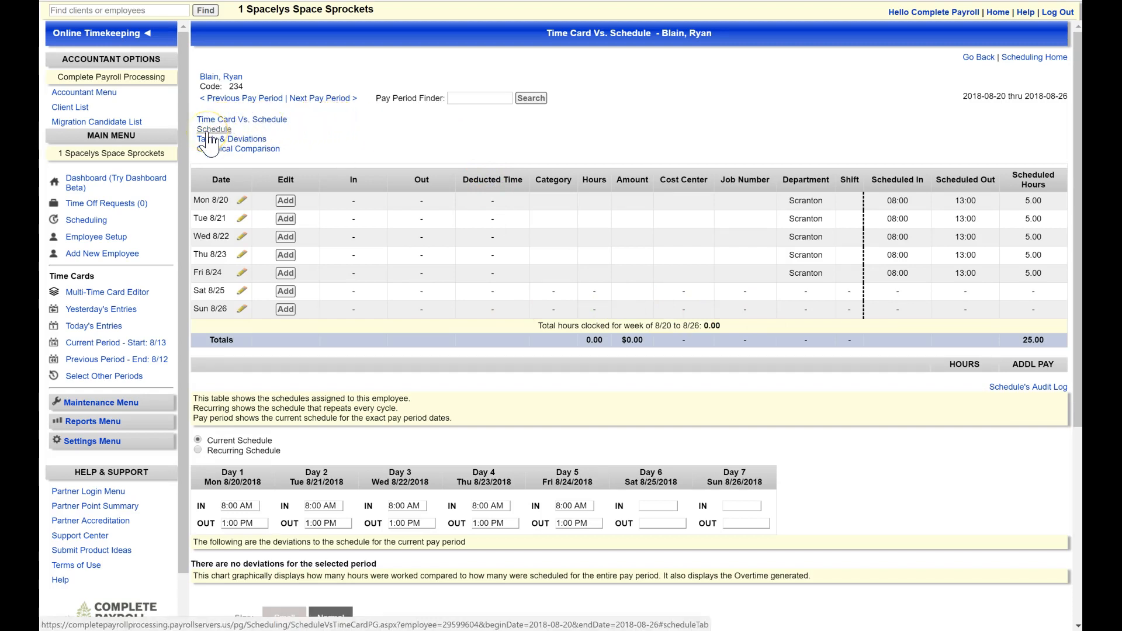
click(208, 150)
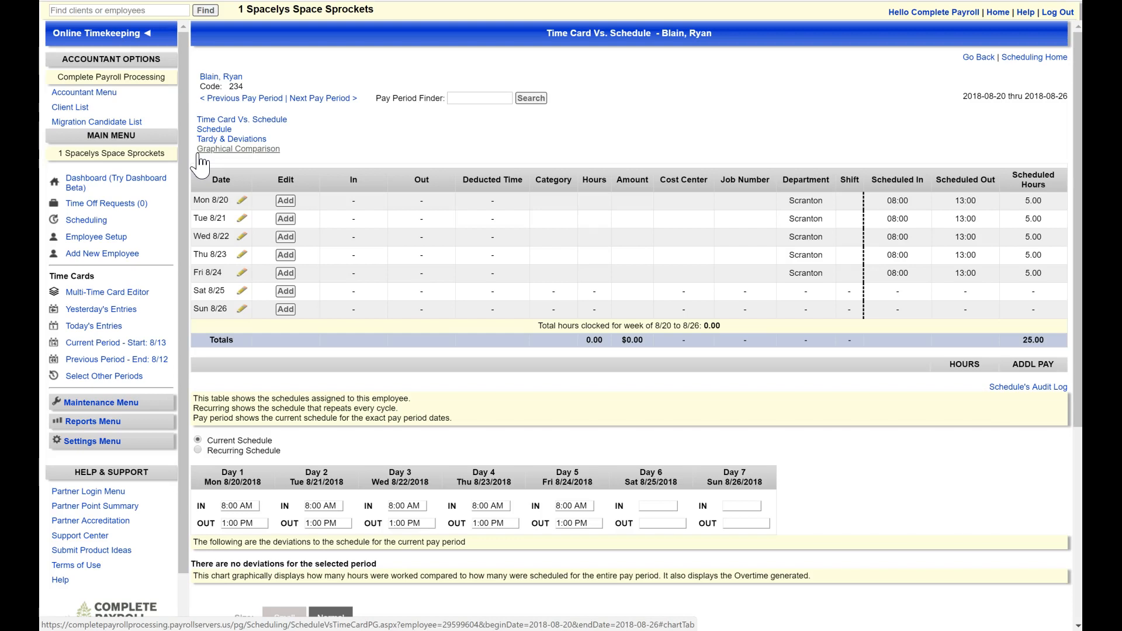
click(188, 161)
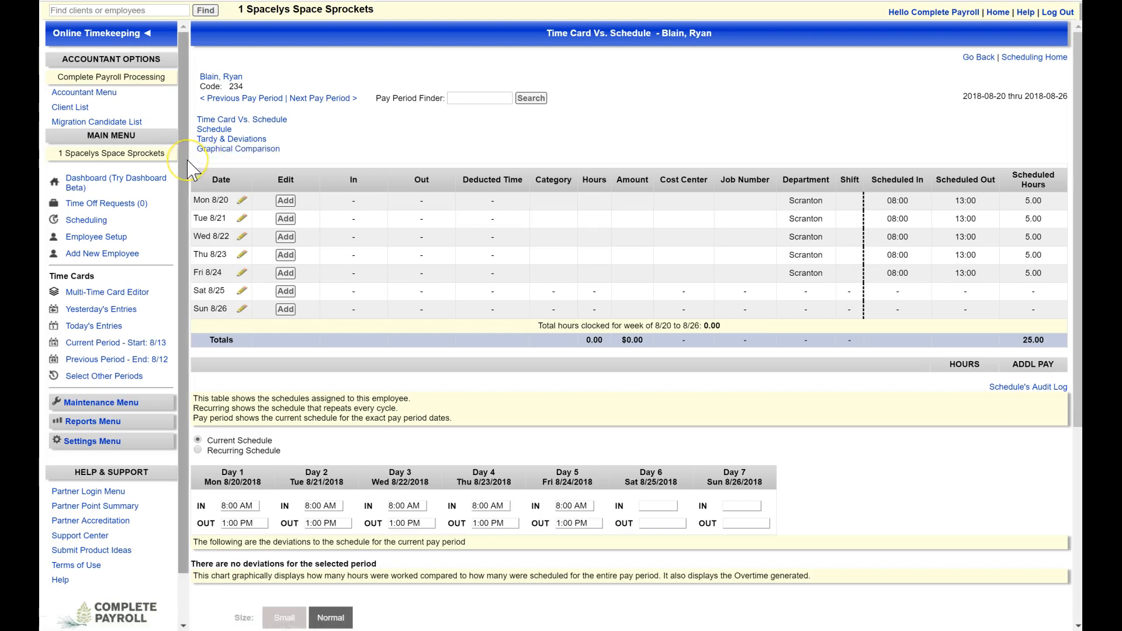
Step: View the saved schedule templates from Scheduling Home, and return to look over the available scheduling reports
click(1046, 58)
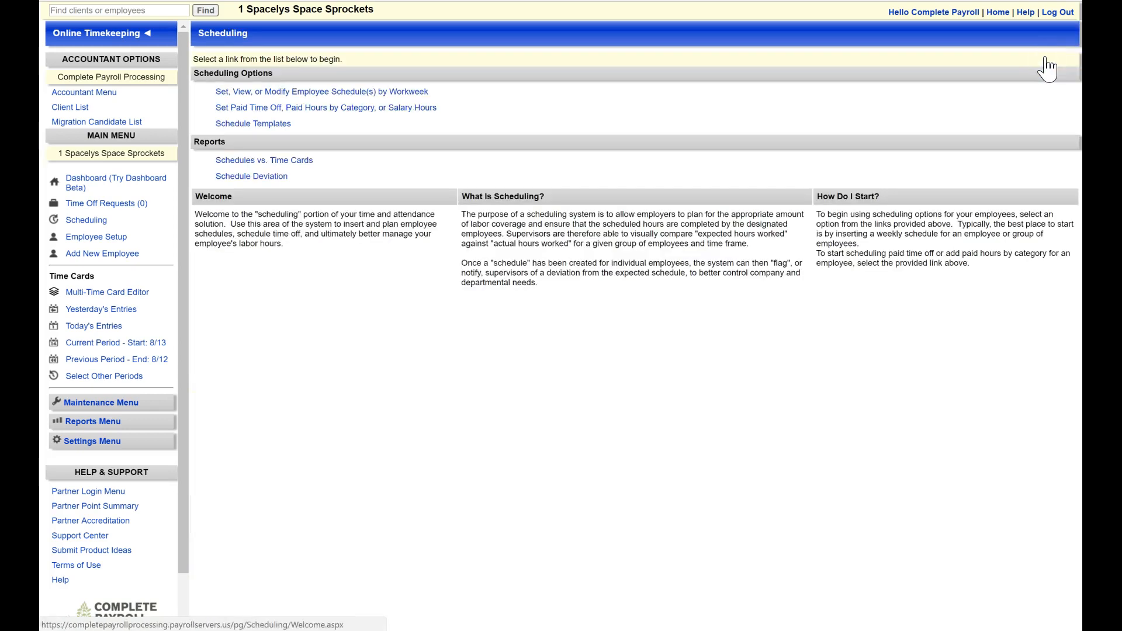
click(264, 125)
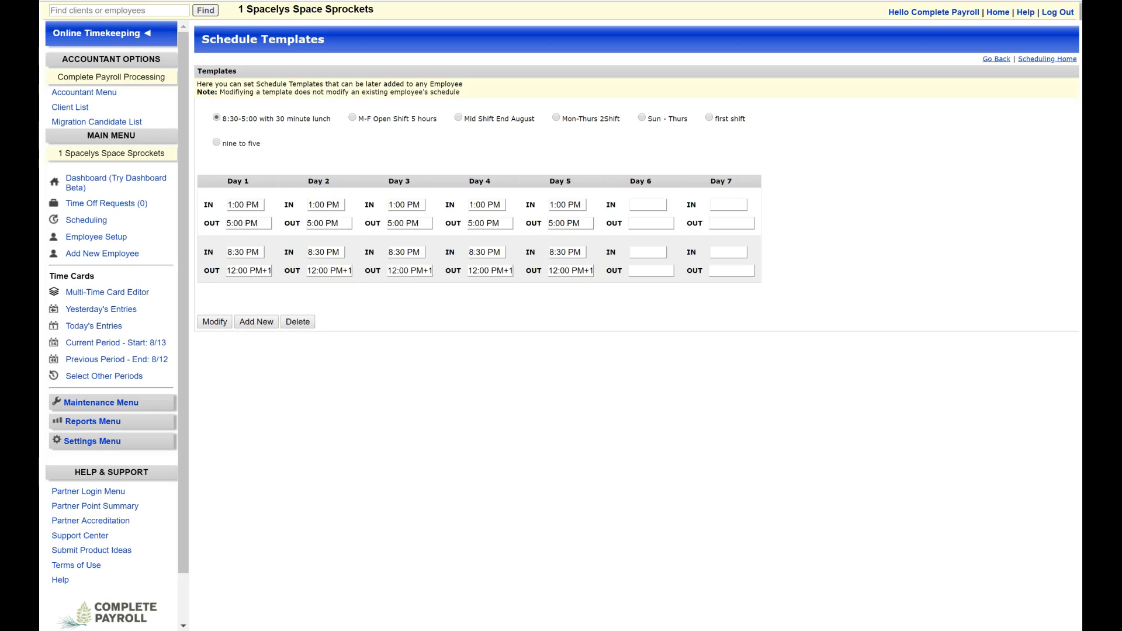
click(1047, 59)
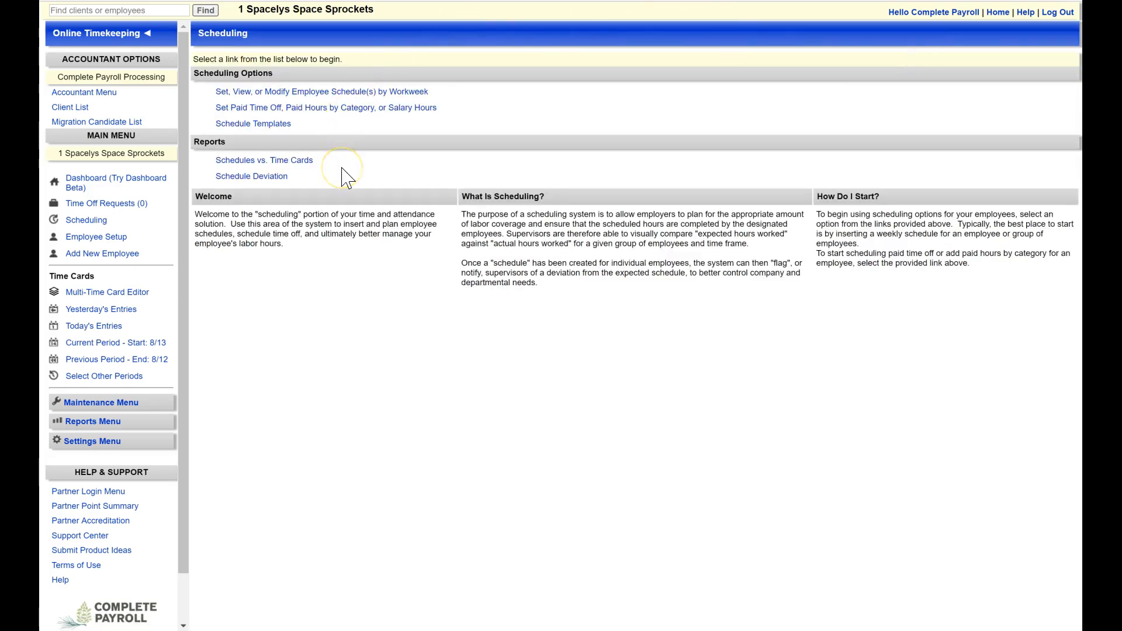
click(305, 179)
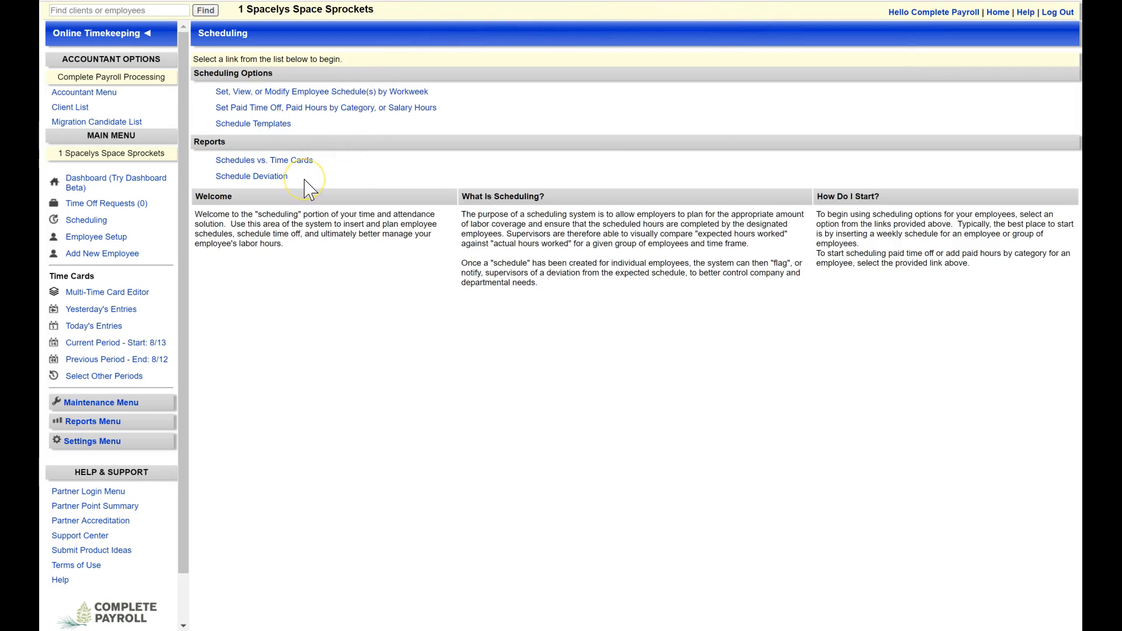